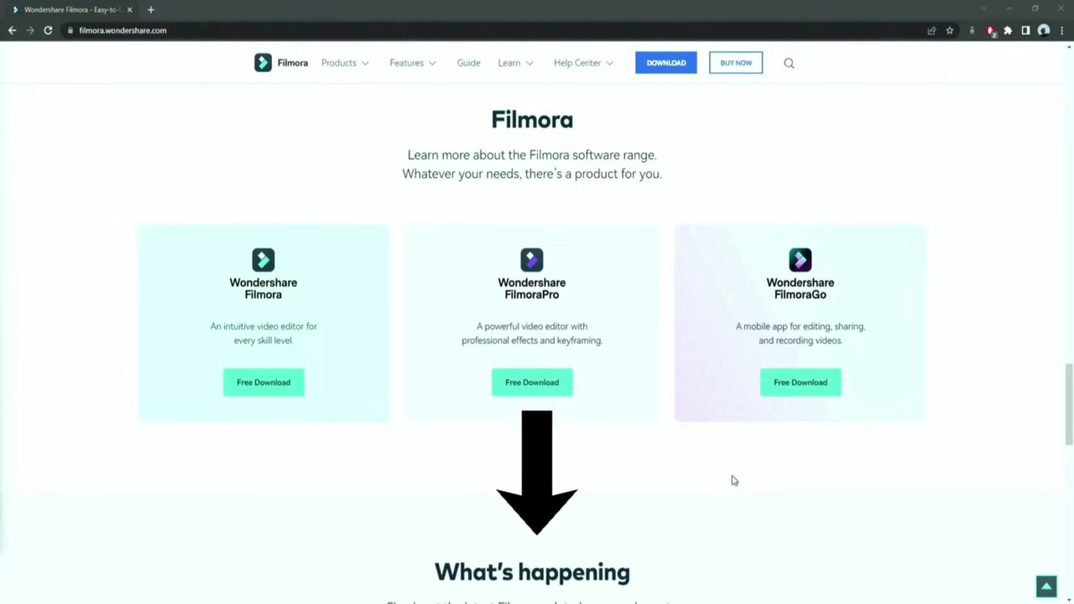
Step: Download the Filmora installer from filmora.wondershare.com, install it and launch it
left_click(666, 68)
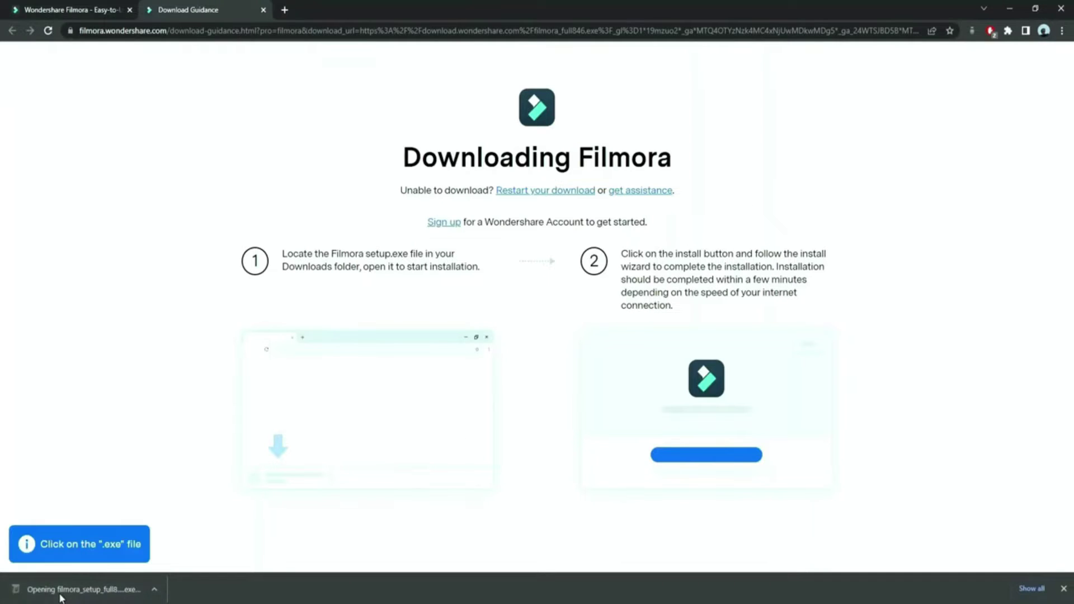
left_click(530, 385)
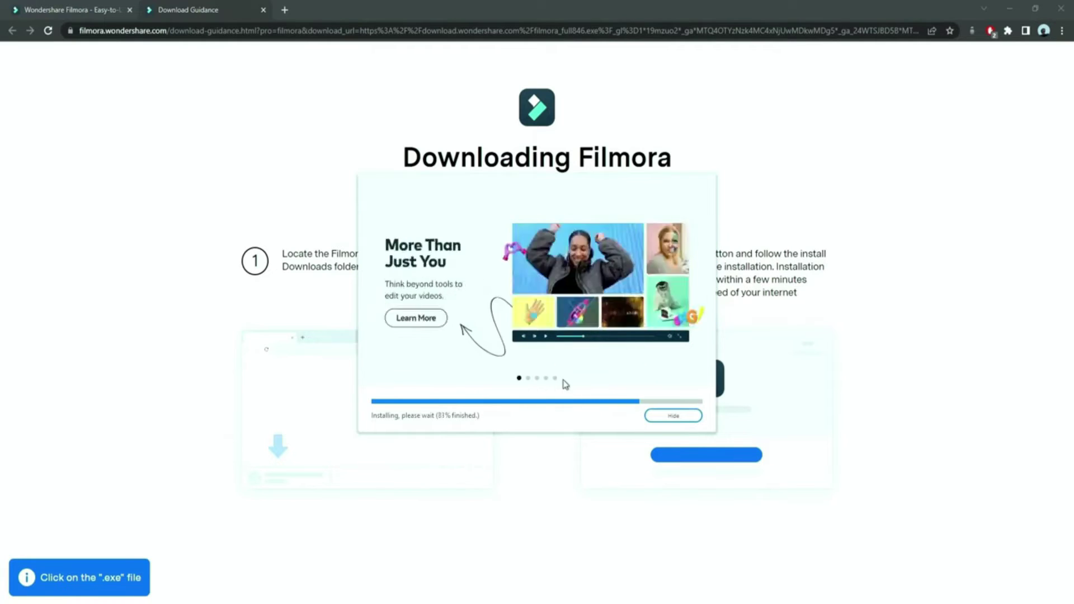
left_click(564, 383)
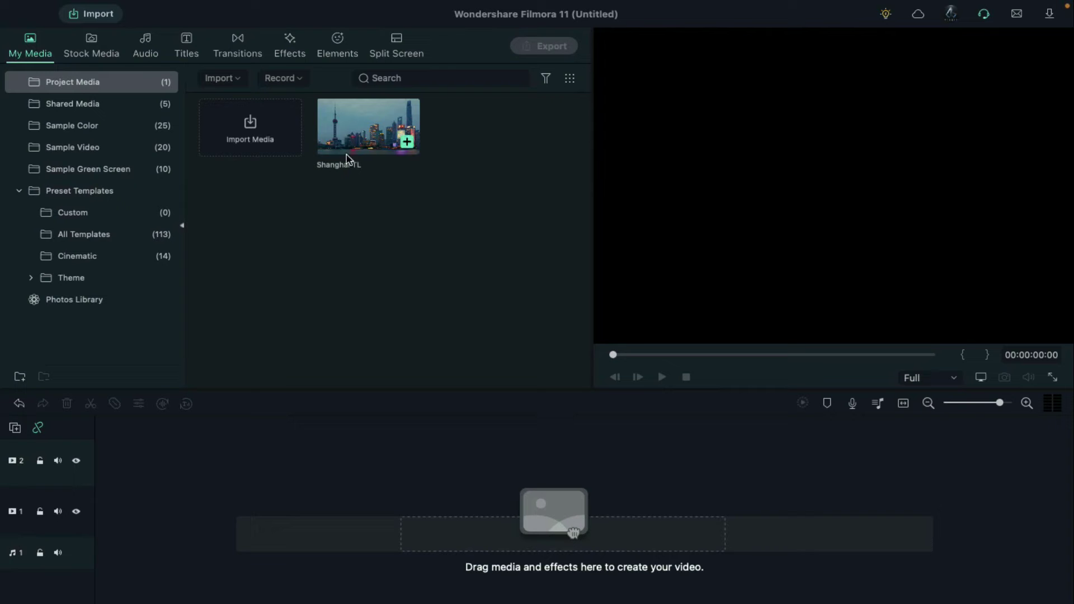
Step: Place Shanghai TL on video track 1 and save a snapshot of it to project media
left_click_drag(347, 160, 96, 535)
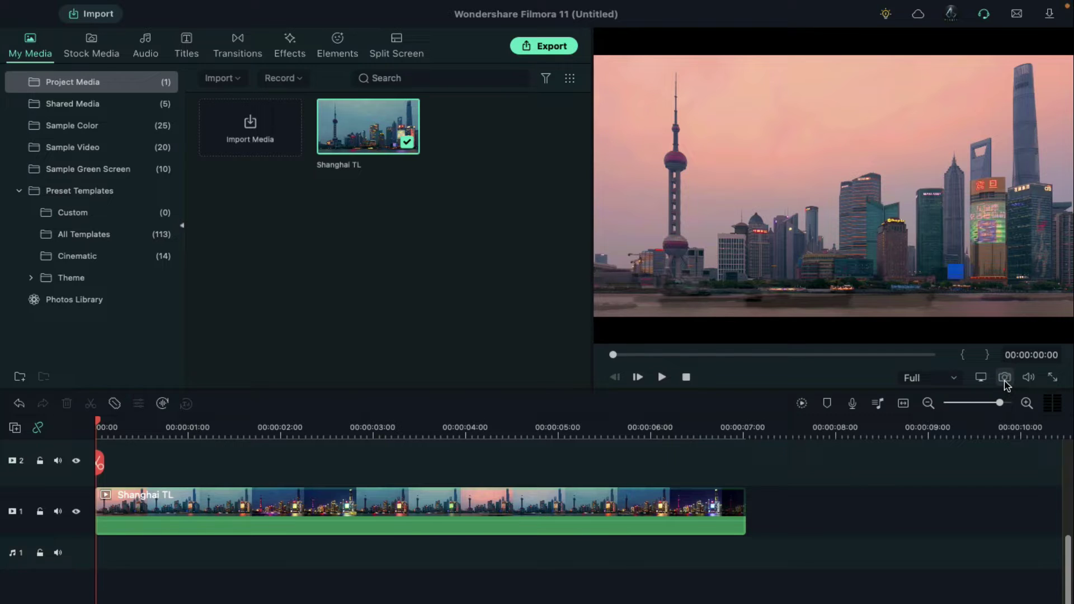
left_click(1004, 377)
left_click(679, 387)
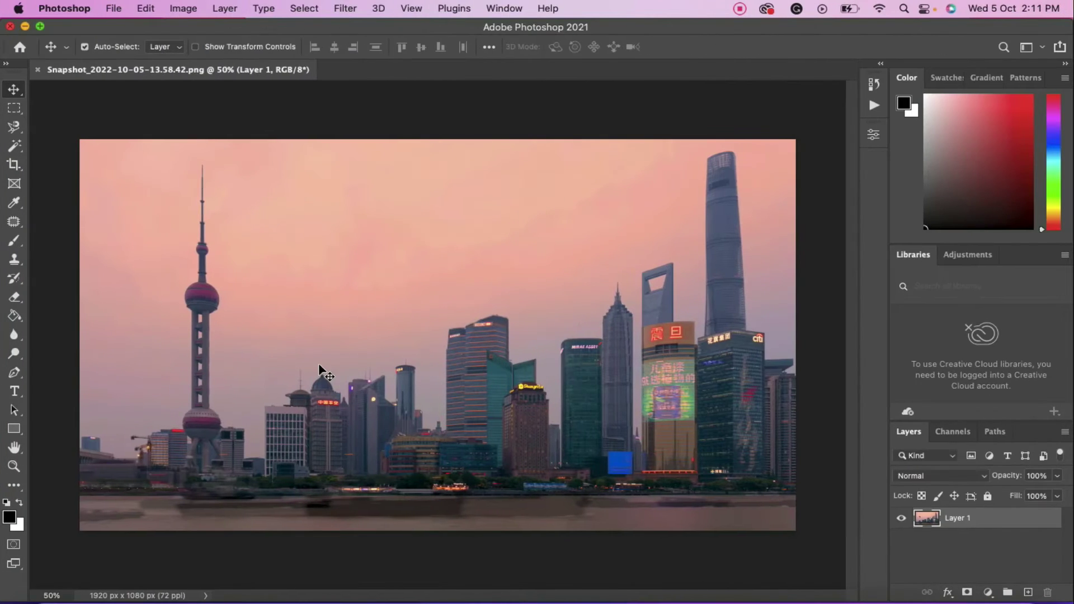
left_click(184, 9)
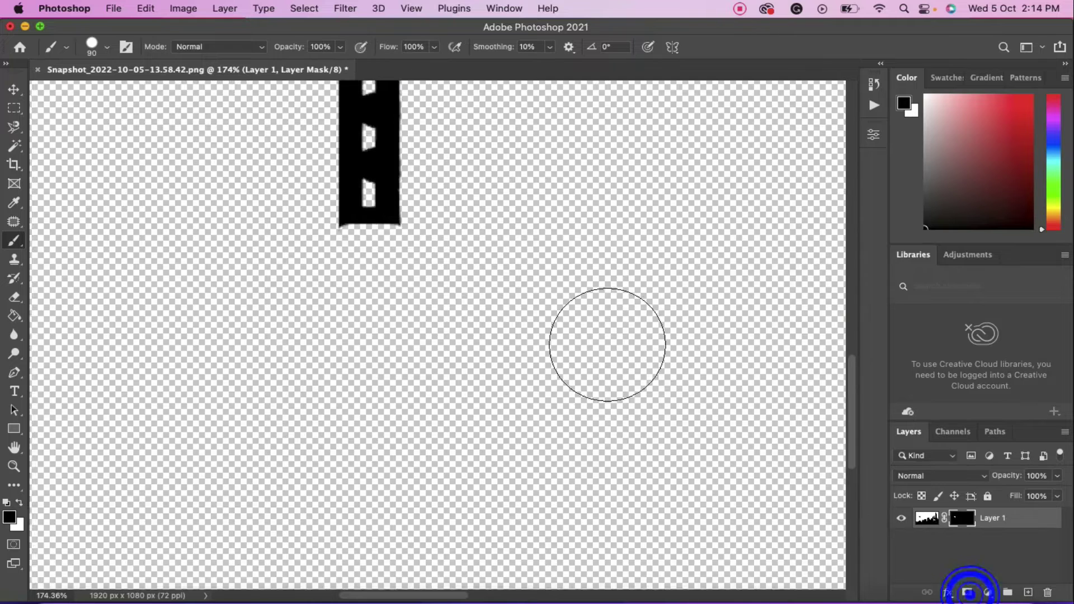
scroll(606, 342, "down", 3)
Step: Save the tower silhouette cut-out as a PNG file
key("super+shift+s")
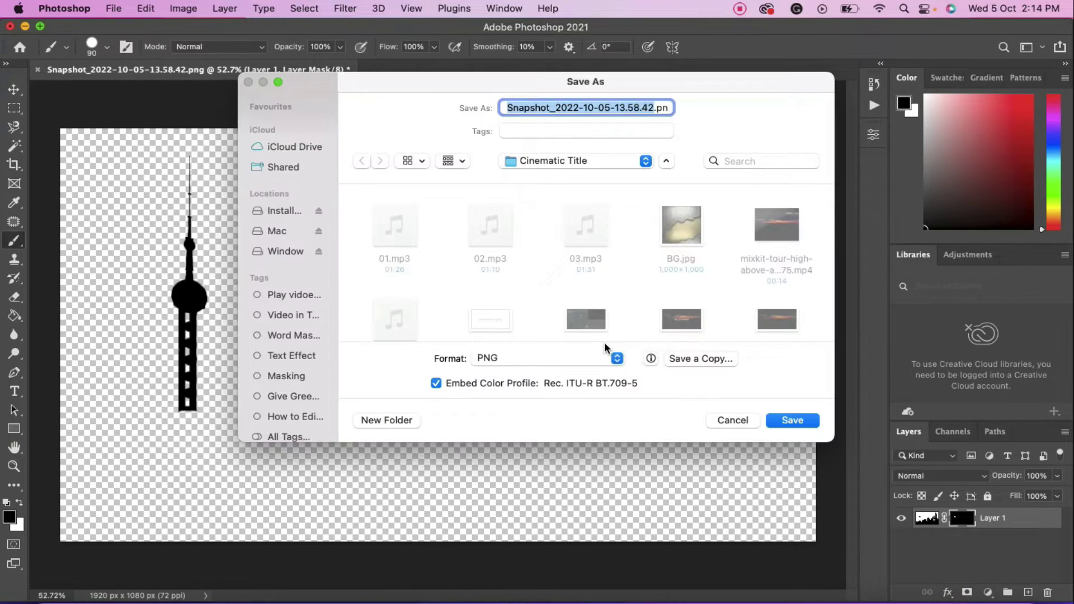
type("1")
key("Return")
key("Return")
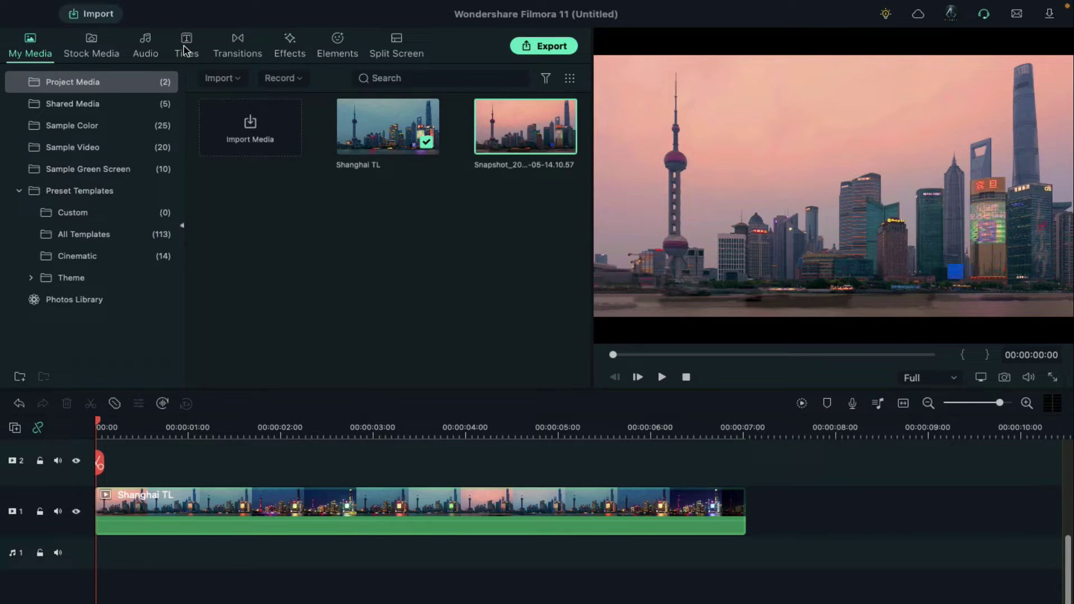
Step: Add a Default Title clip to track 2 and open its text settings
left_click(185, 51)
left_click_drag(577, 398, 712, 462)
left_click(823, 428)
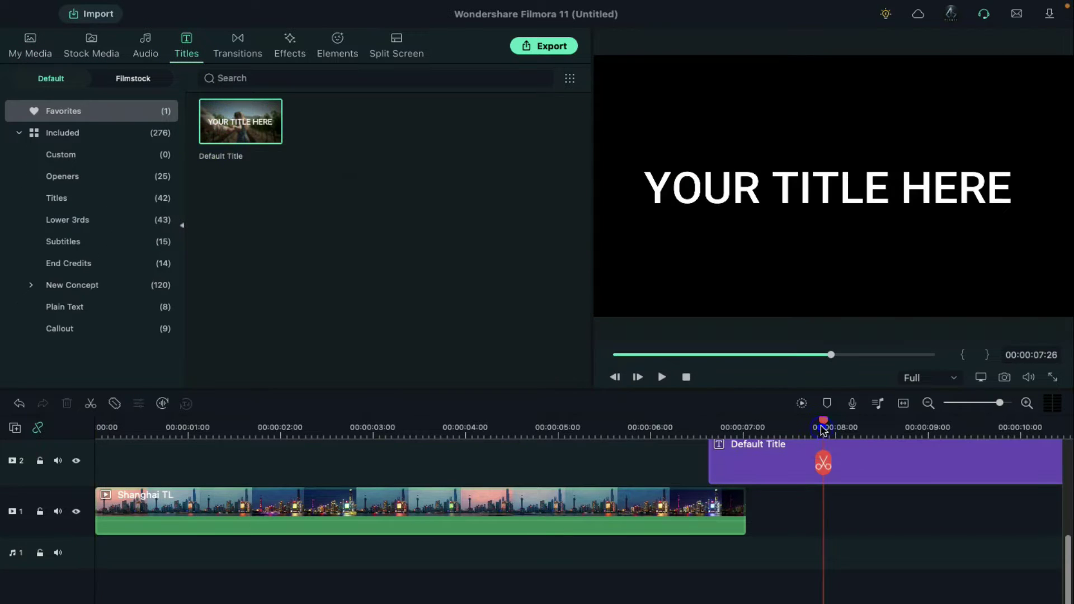
double_click(853, 460)
Step: Set the title font to Metropolis-Black and its text to SHANGHAI
left_click(366, 120)
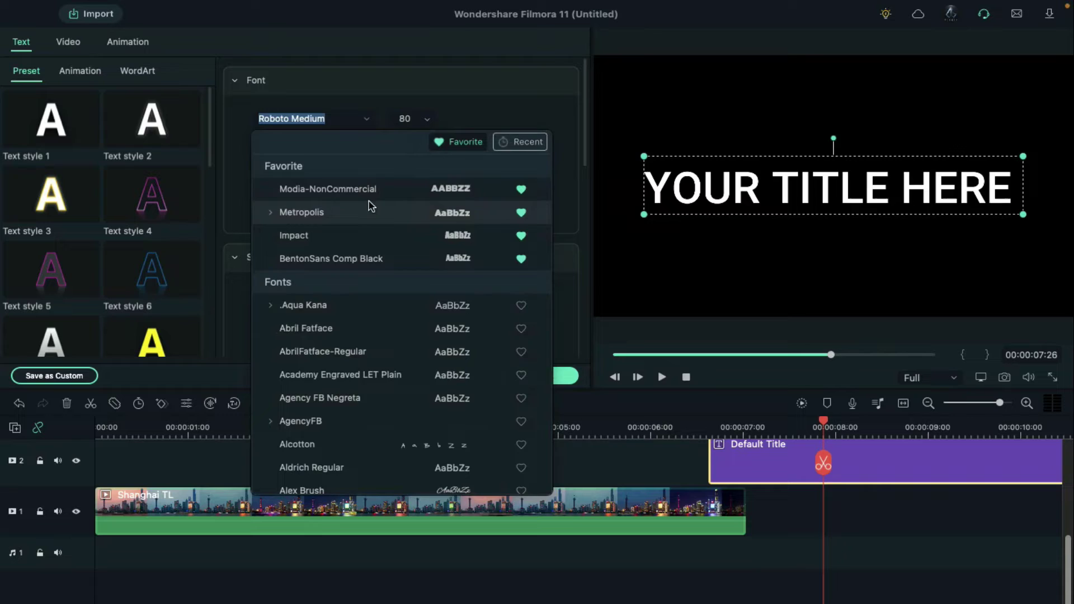
left_click(365, 201)
key("ctrl+a")
type("SHAN")
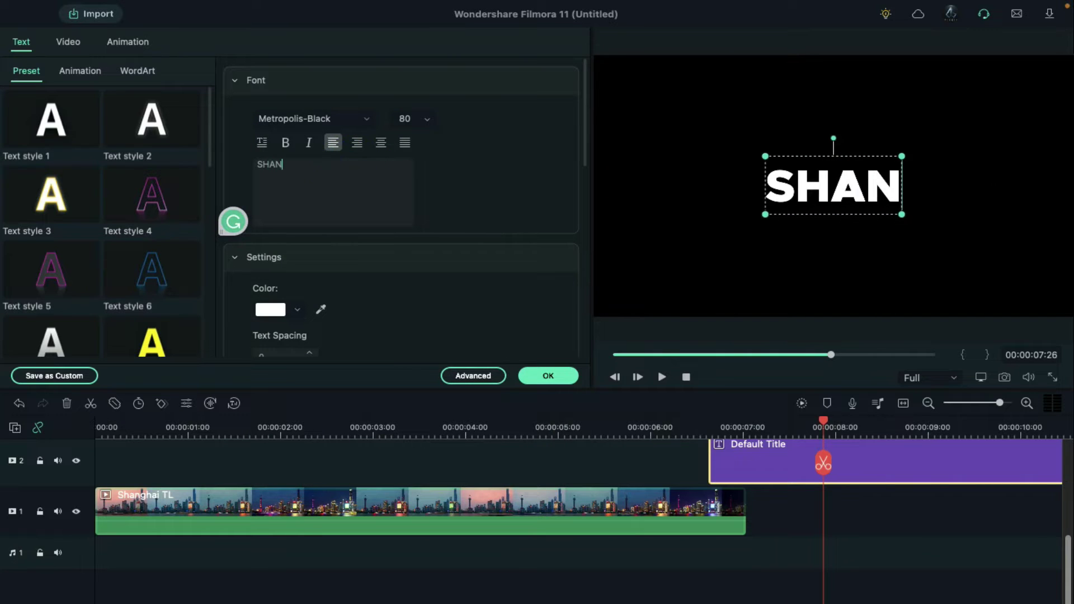
type("GHAI")
key("ctrl+a")
scroll(384, 187, "down", 2)
Step: Set letter spacing 7.0 and size 120, move the title lower, and confirm
left_click(309, 265)
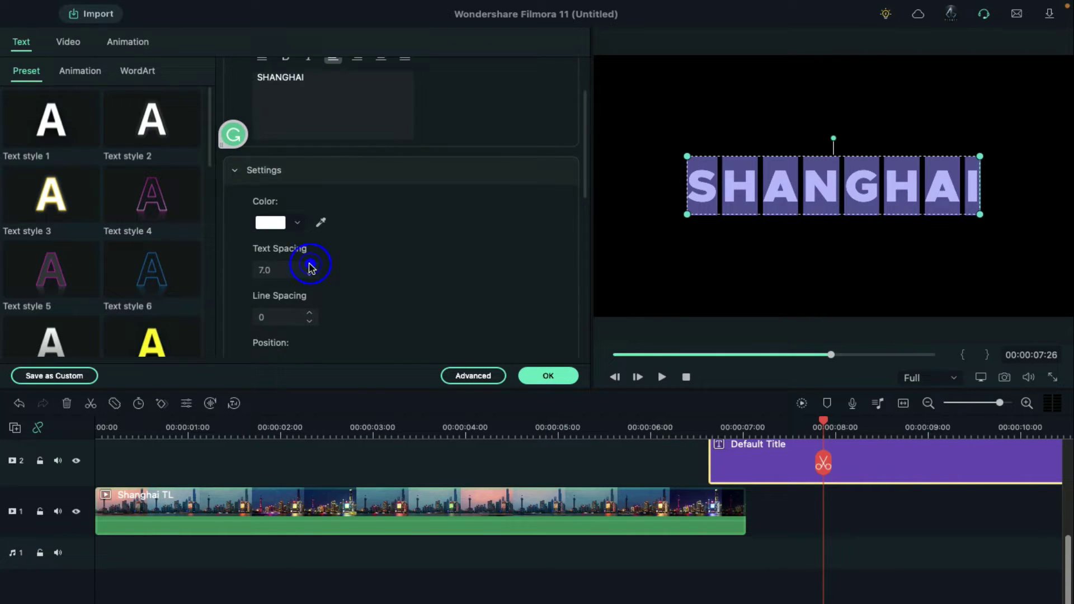
scroll(307, 266, "up", 1)
left_click(426, 94)
left_click(417, 259)
left_click(427, 94)
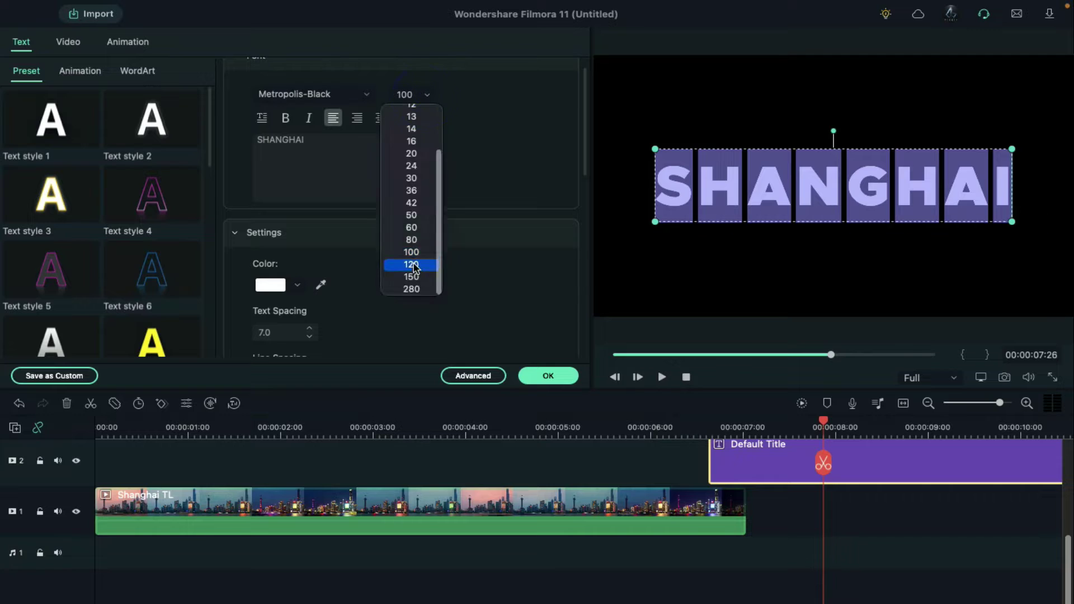
left_click(411, 272)
left_click_drag(775, 143, 770, 243)
left_click(546, 378)
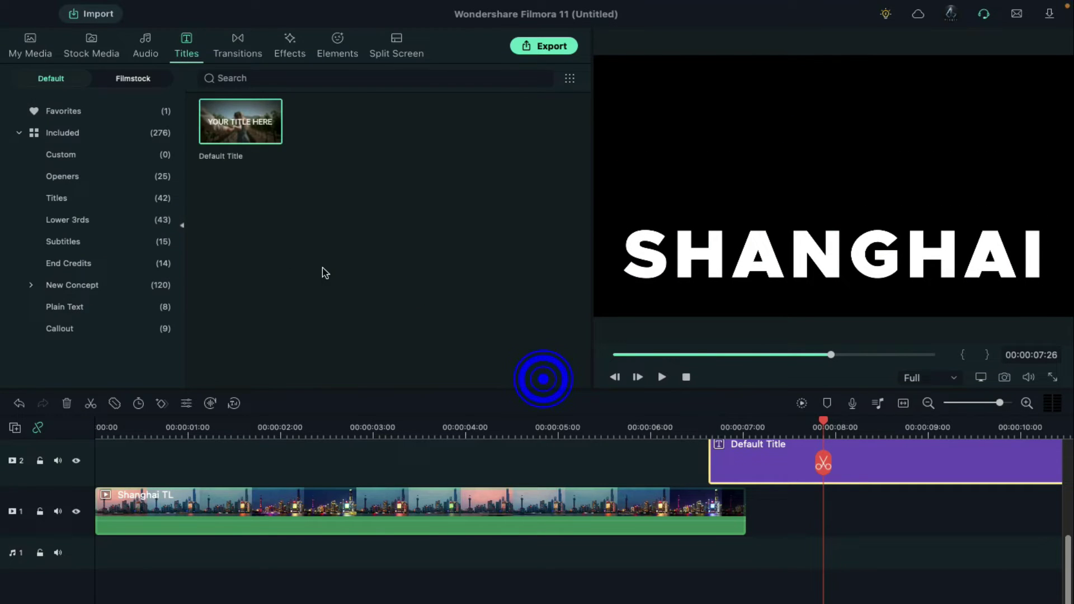
Step: Put a Black sample color clip under the title and snapshot SHANGHAI on black
left_click(38, 48)
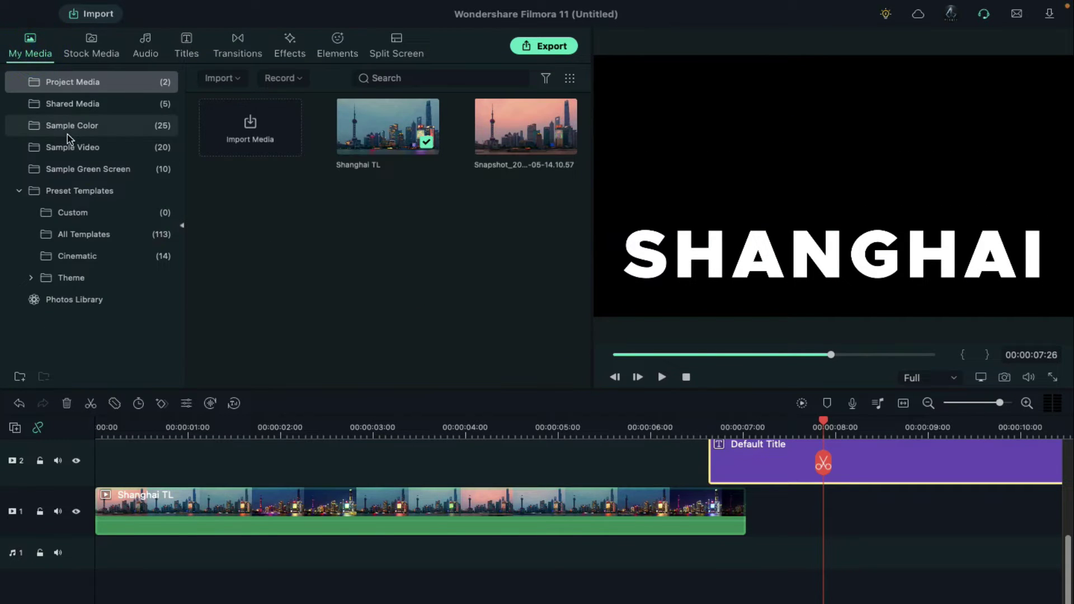
left_click(72, 125)
left_click_drag(787, 473, 804, 511)
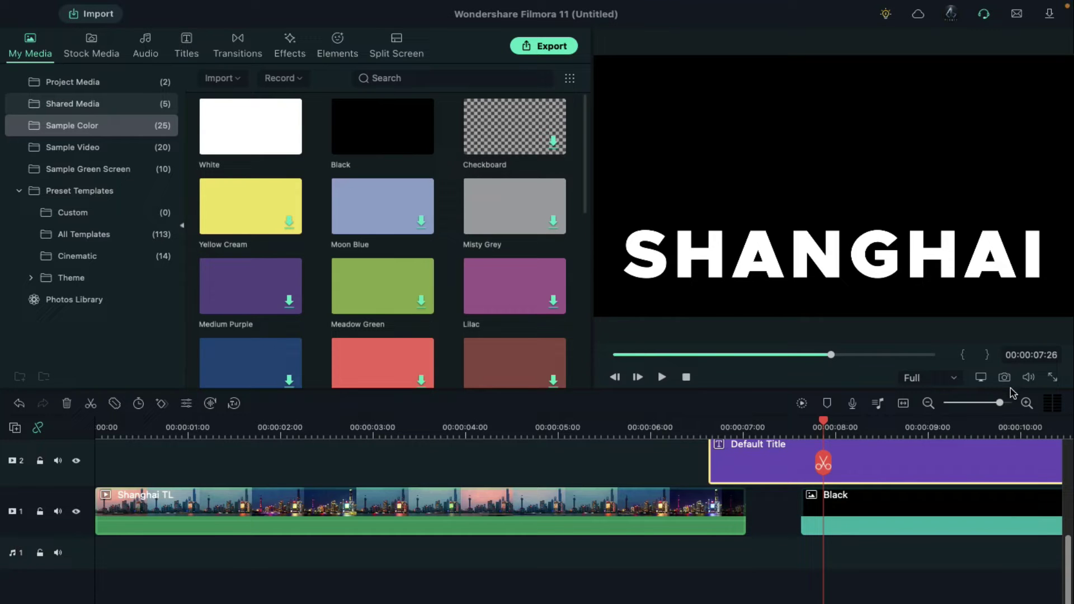
left_click(1005, 378)
left_click(663, 391)
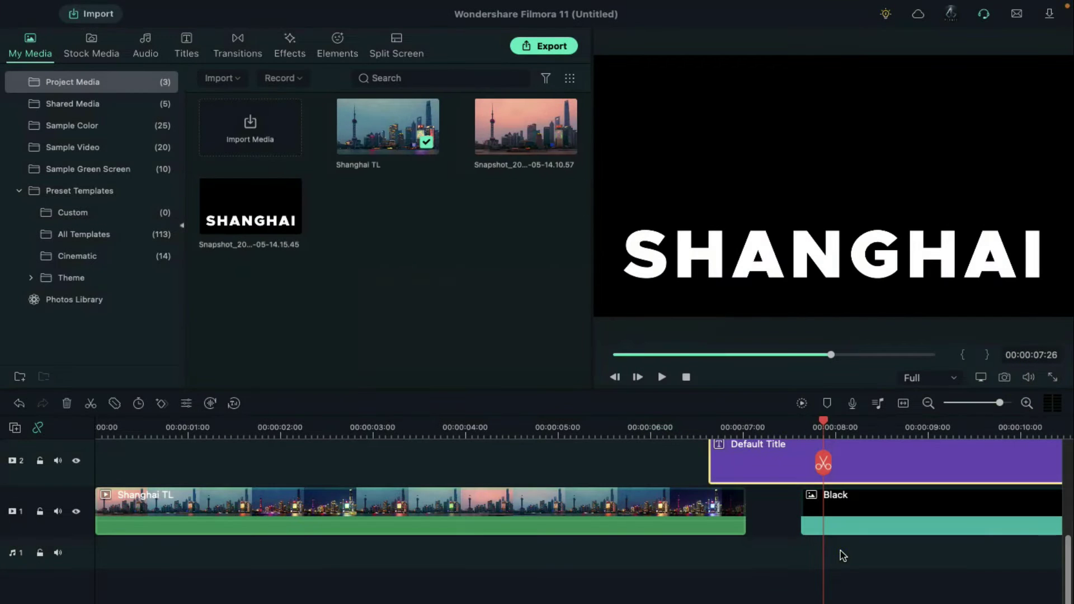
Step: Replace the title and Black clips with the snapshot, stretched to match the skyline clip
left_click(840, 512)
key("Delete")
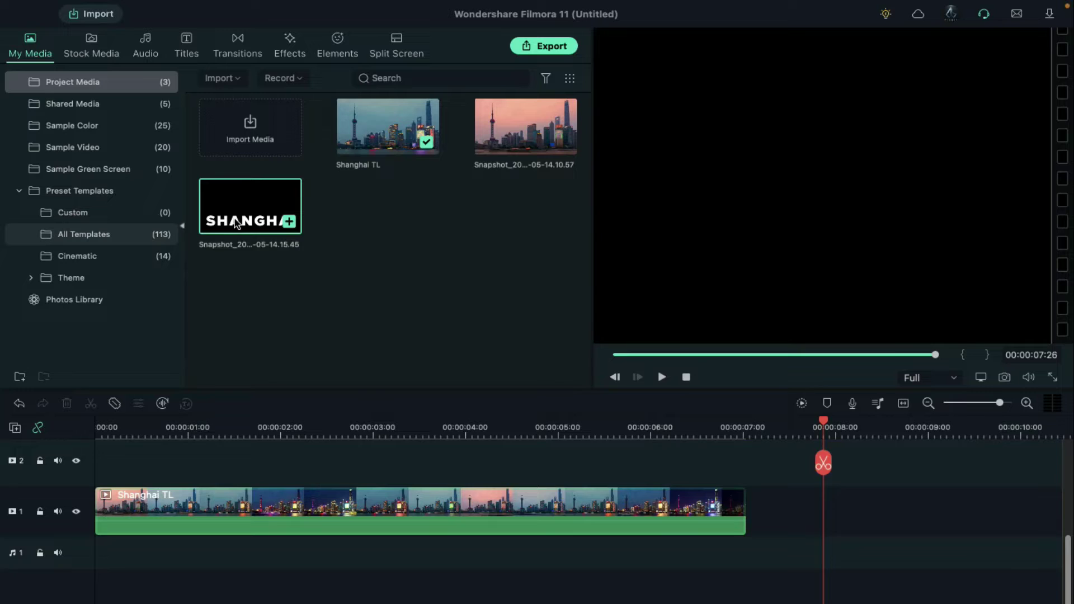
left_click_drag(149, 412, 101, 481)
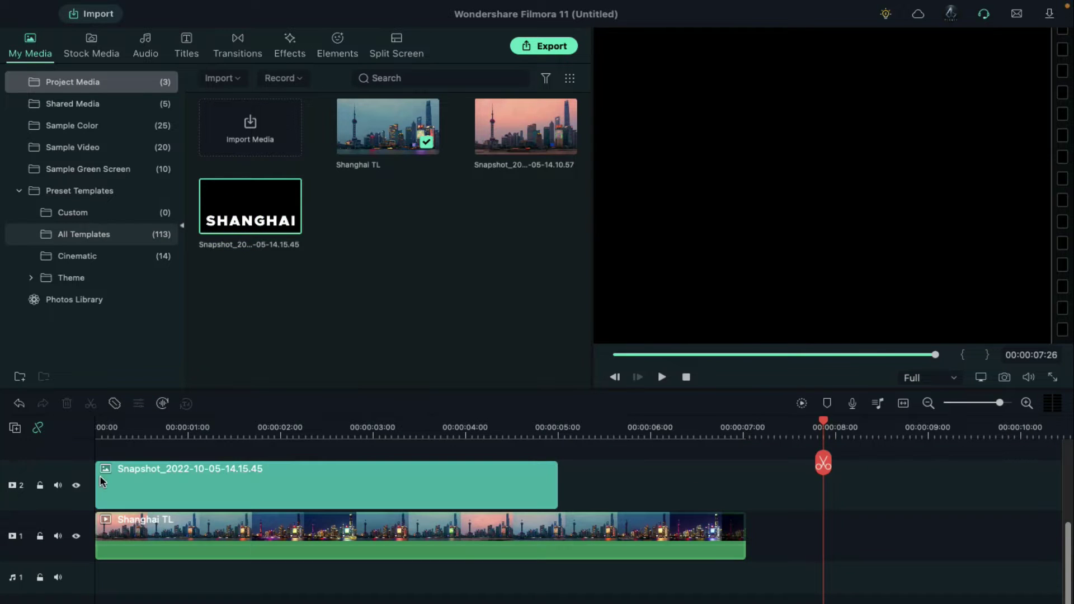
left_click(262, 434)
left_click_drag(557, 483, 742, 493)
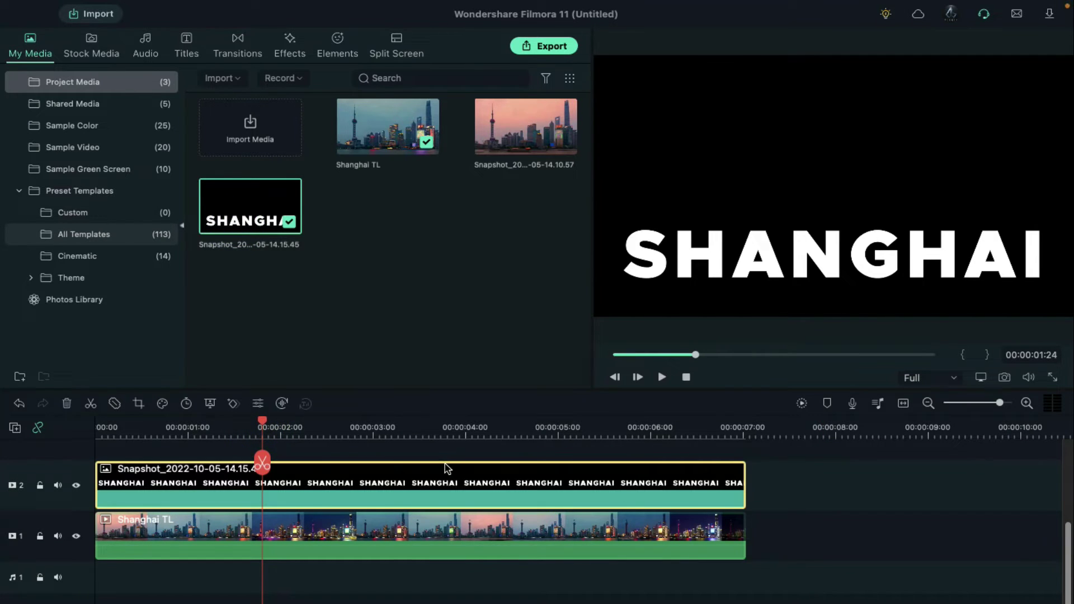
Step: Enlarge the SHANGHAI still, shift it lower, and begin adjusting its blending
double_click(435, 475)
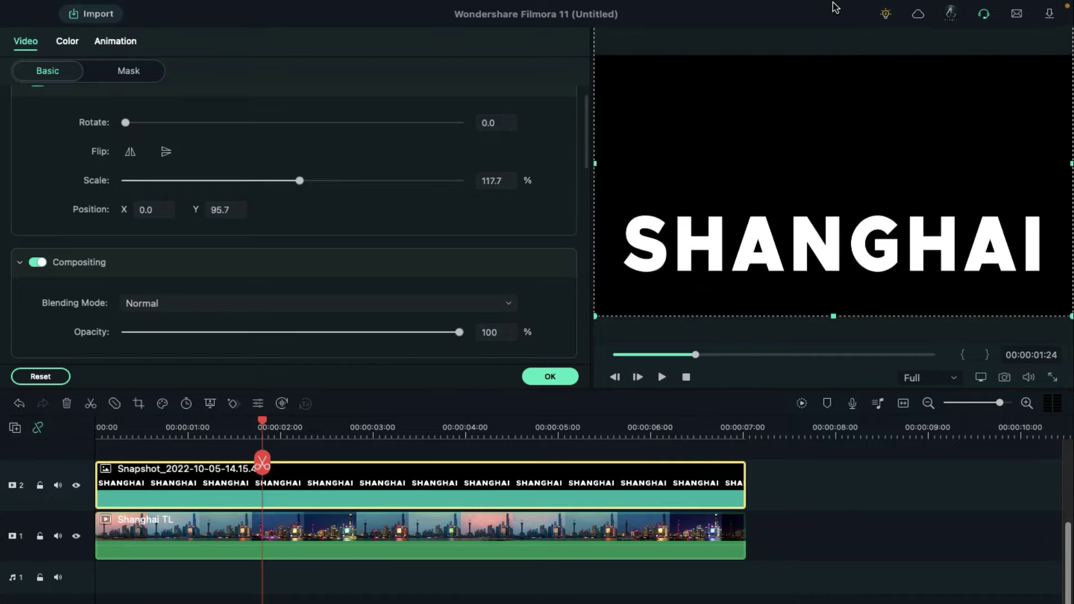
left_click_drag(836, 55, 832, 8)
left_click_drag(835, 317, 846, 355)
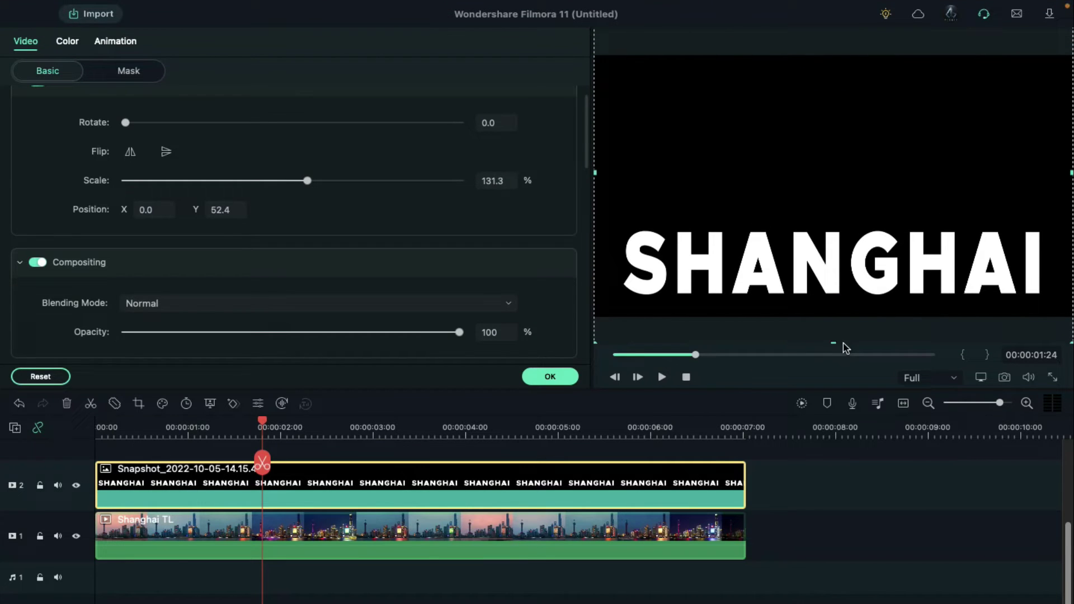
left_click(252, 303)
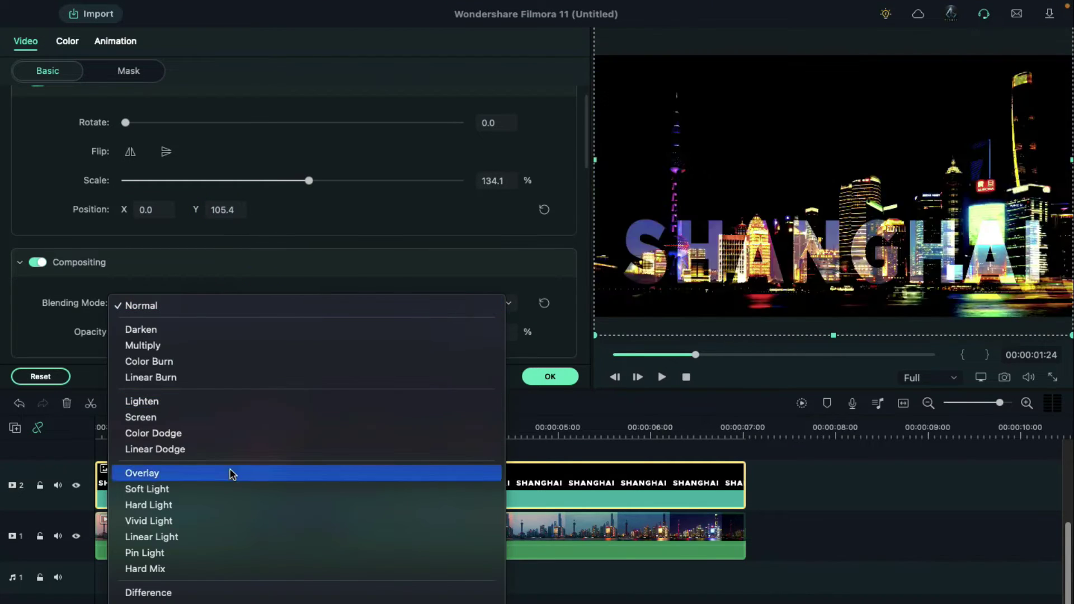
left_click(223, 446)
Step: Stretch the title across the full frame, nudge it down, and set blending to Multiply
left_click(981, 377)
left_click(932, 431)
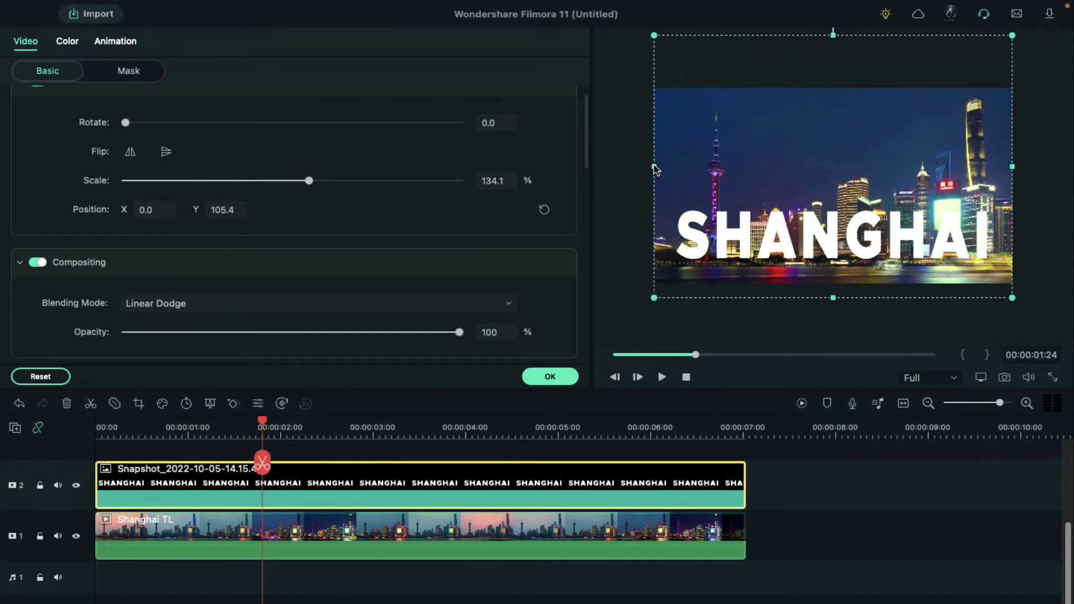
left_click_drag(653, 168, 647, 166)
left_click_drag(1012, 171, 1024, 166)
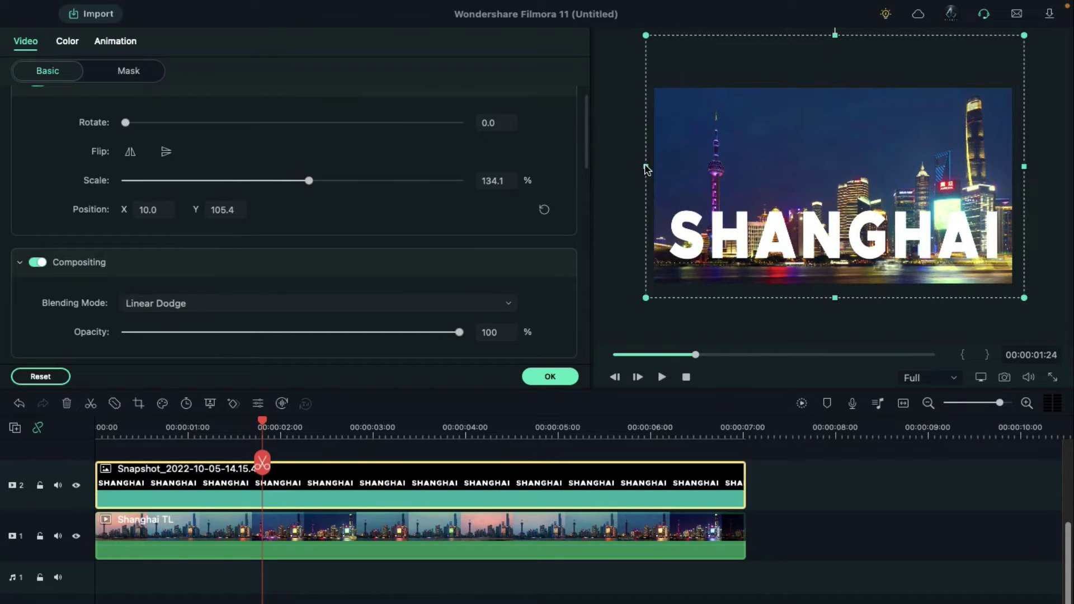
left_click_drag(646, 170, 644, 166)
left_click_drag(1024, 168, 1012, 167)
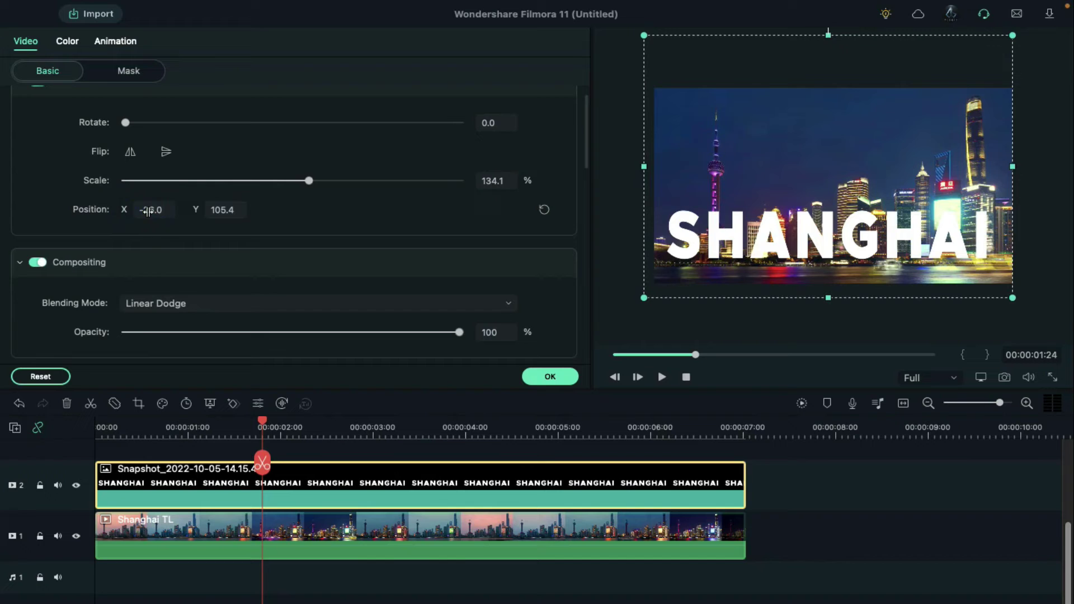
mouse_move(147, 210)
left_mouse_down()
mouse_move(203, 205)
mouse_move(178, 202)
left_mouse_up()
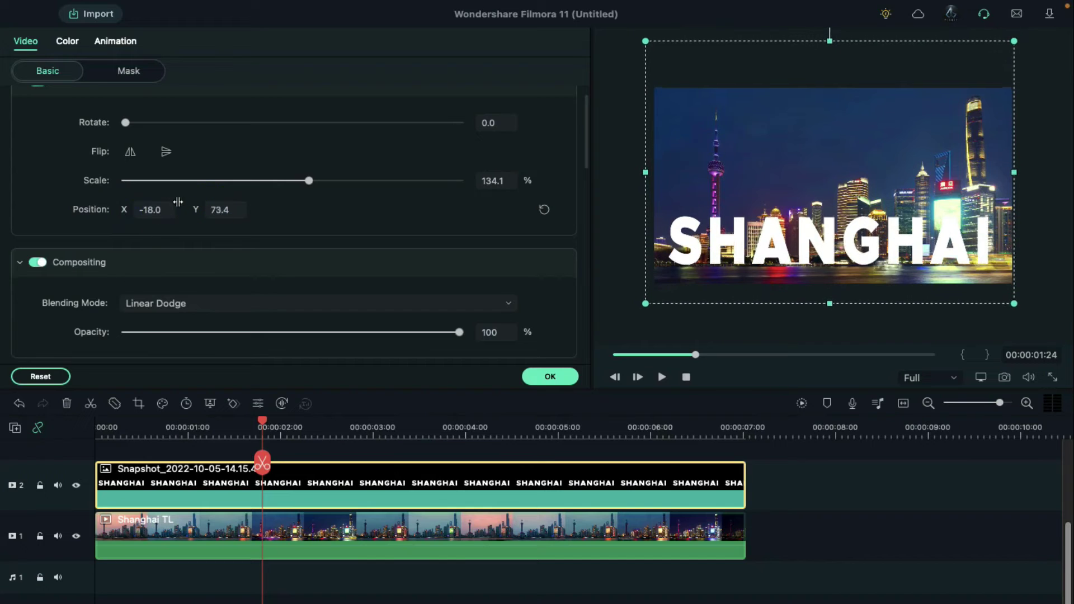
left_click(250, 307)
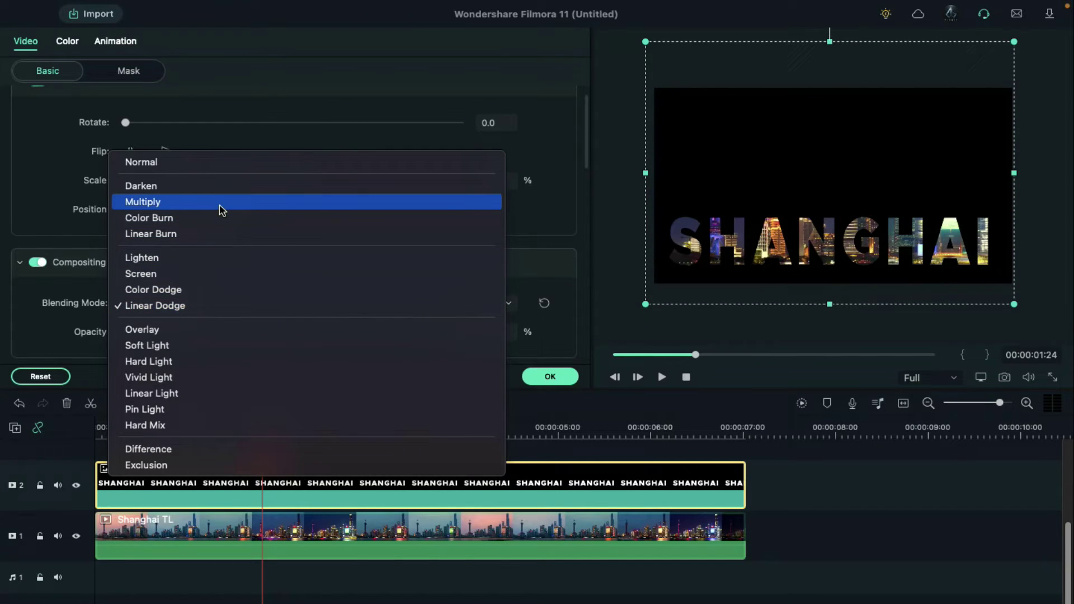
left_click(221, 209)
Step: Check the skyline clip's Color settings and copy its effects
left_click(395, 544)
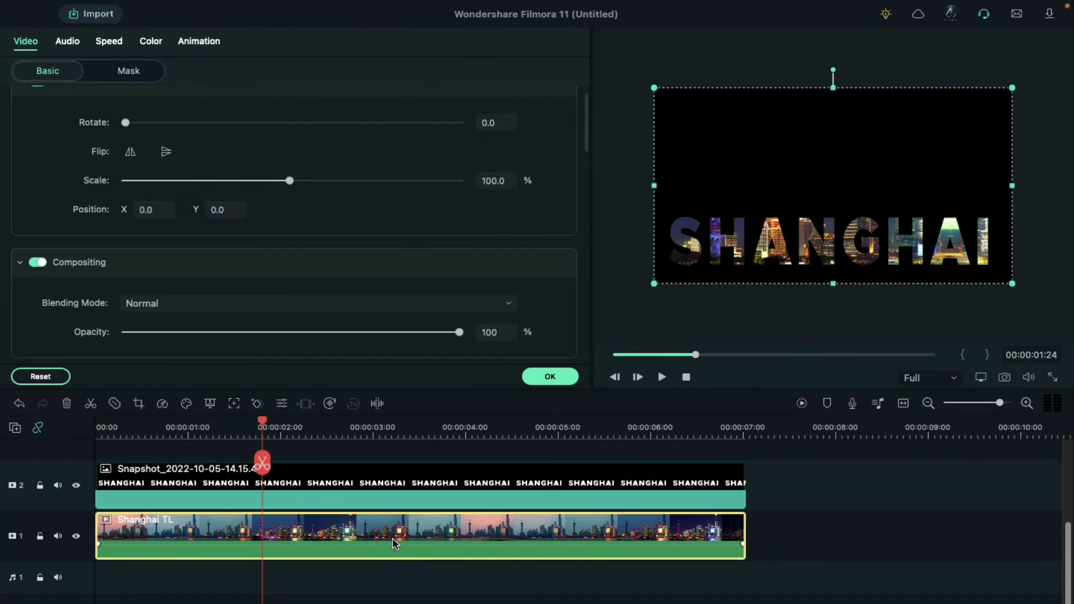
left_click(148, 44)
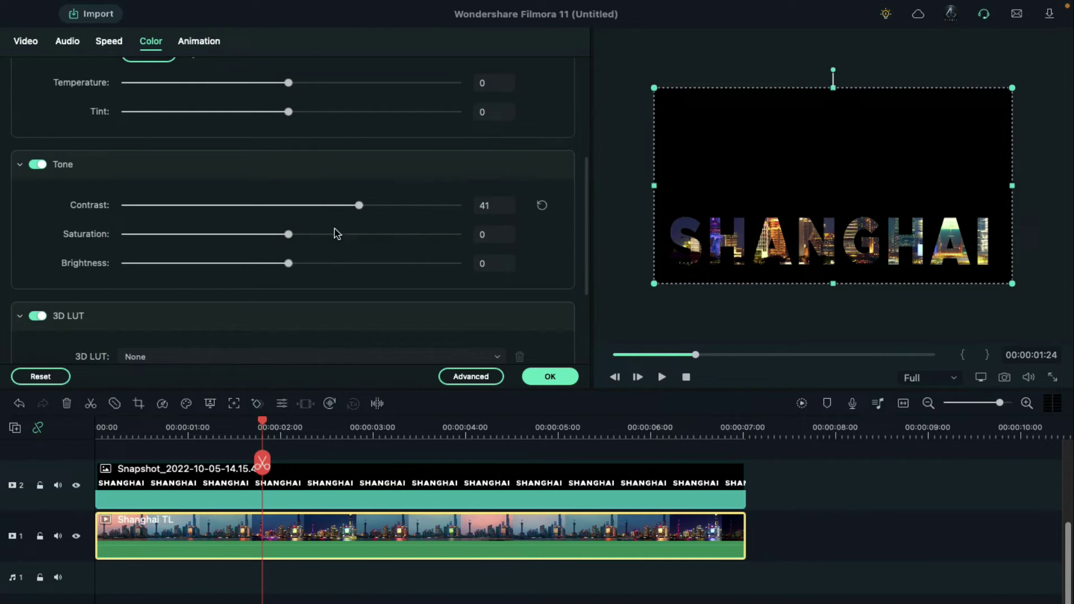
left_click(554, 379)
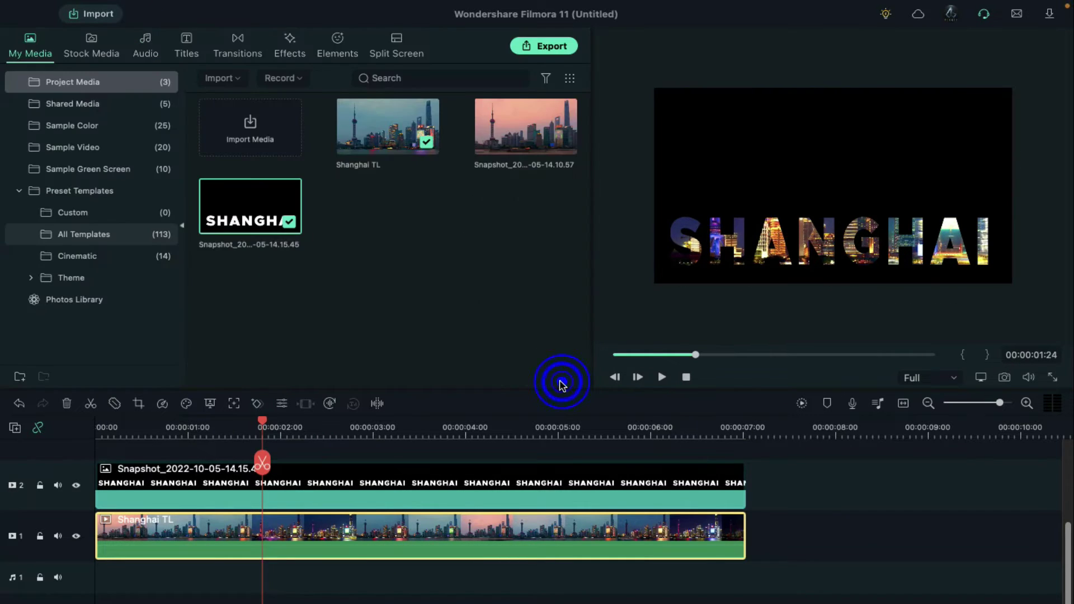
right_click(441, 527)
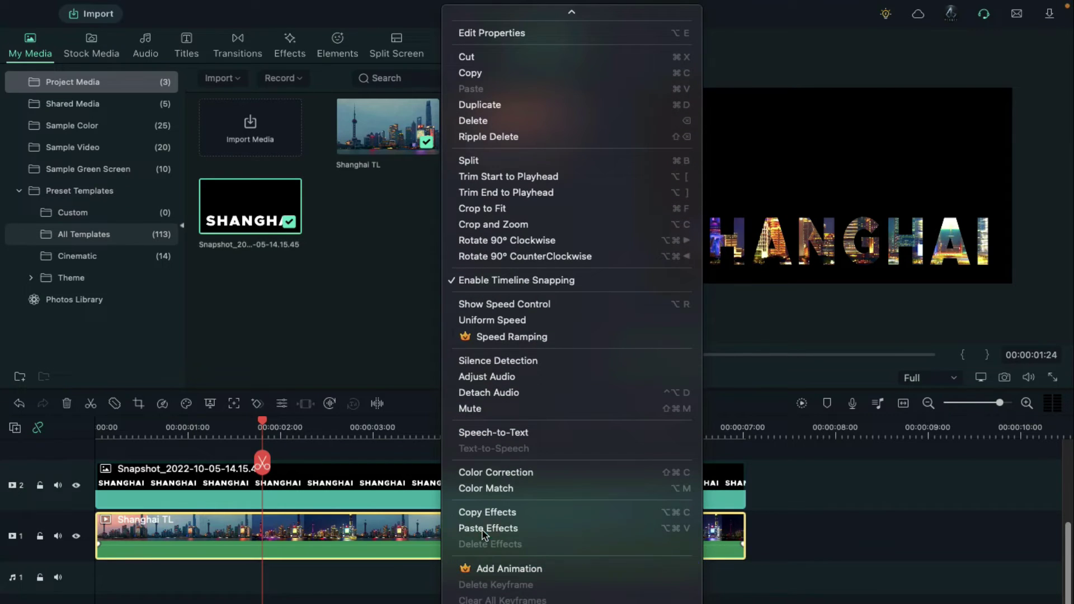
left_click(487, 511)
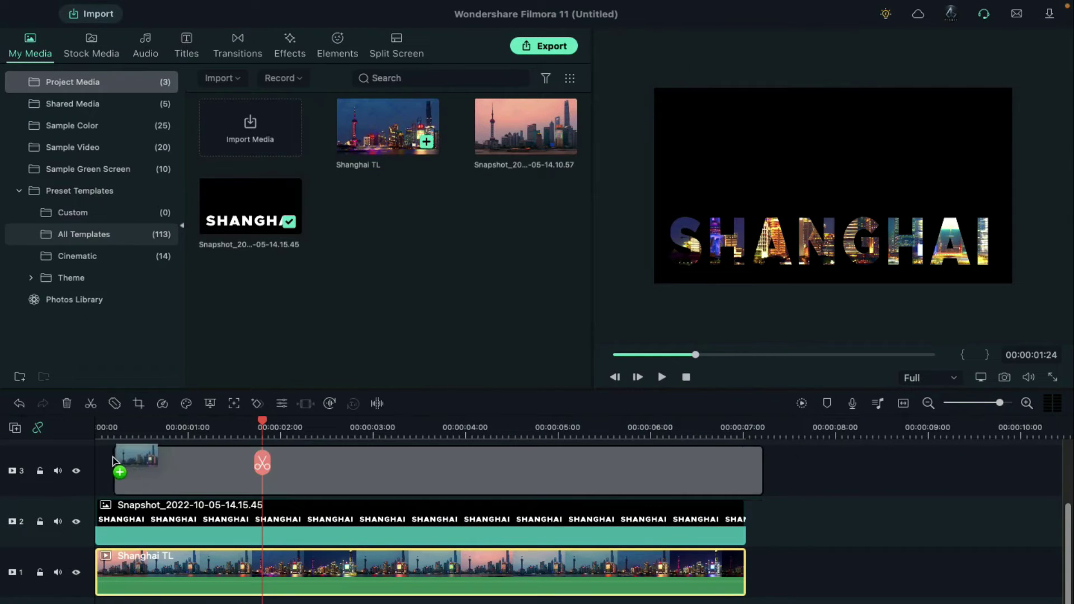
Step: Place a second Shanghai TL clip on a new track 3
left_click_drag(374, 135, 143, 471)
right_click(309, 470)
left_click(361, 585)
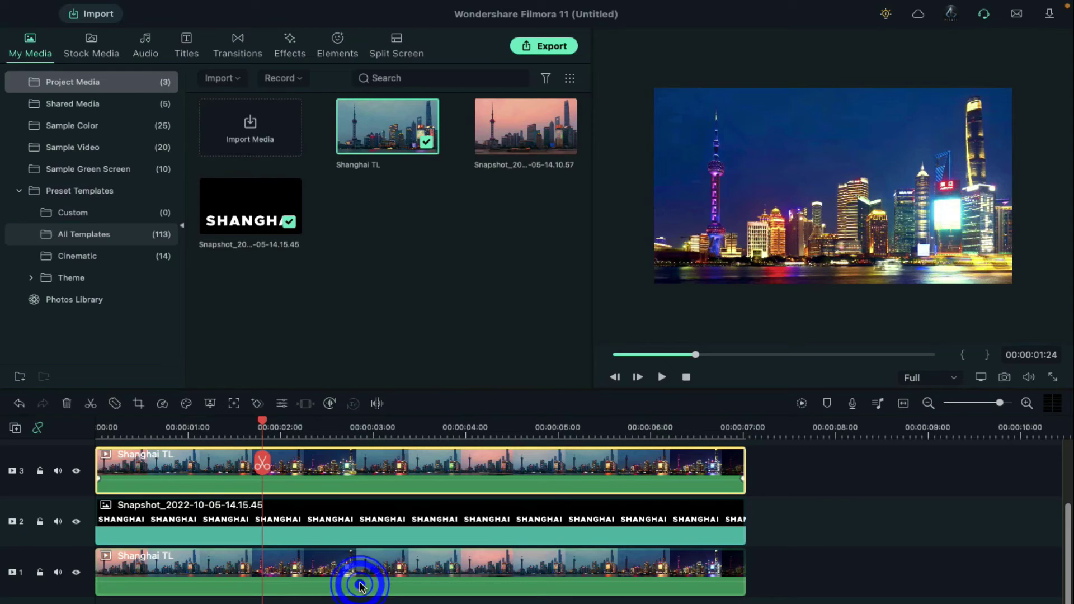
Step: Mask the track 3 clip with the tower PNG from Cinematic Title, then render preview
double_click(321, 462)
left_click(31, 45)
left_click(128, 71)
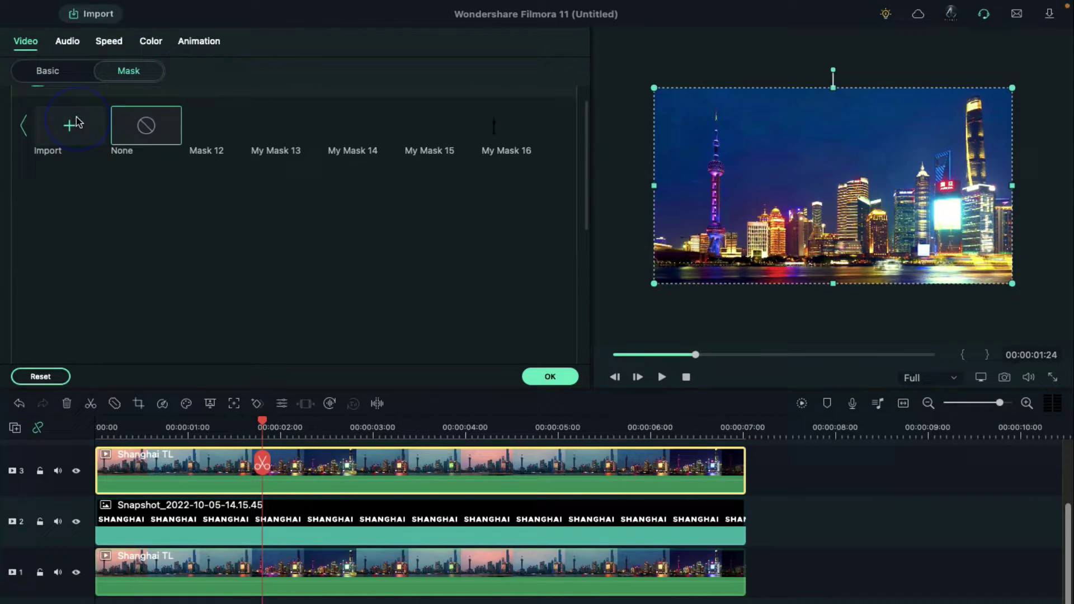
left_click(48, 126)
left_click(558, 200)
left_click(569, 321)
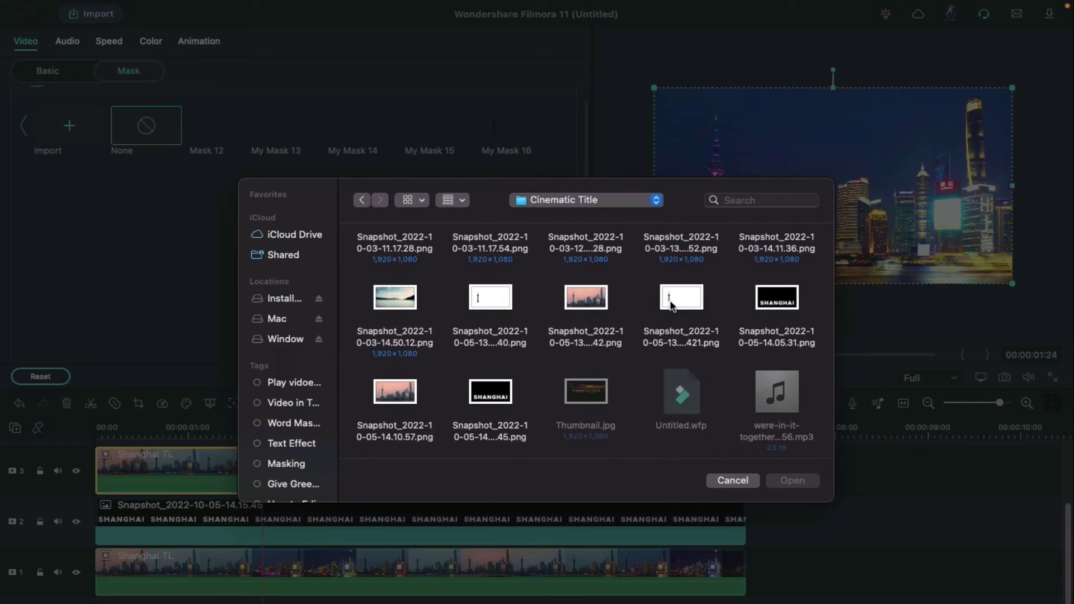
left_click(747, 297)
left_click(793, 480)
left_click(660, 401)
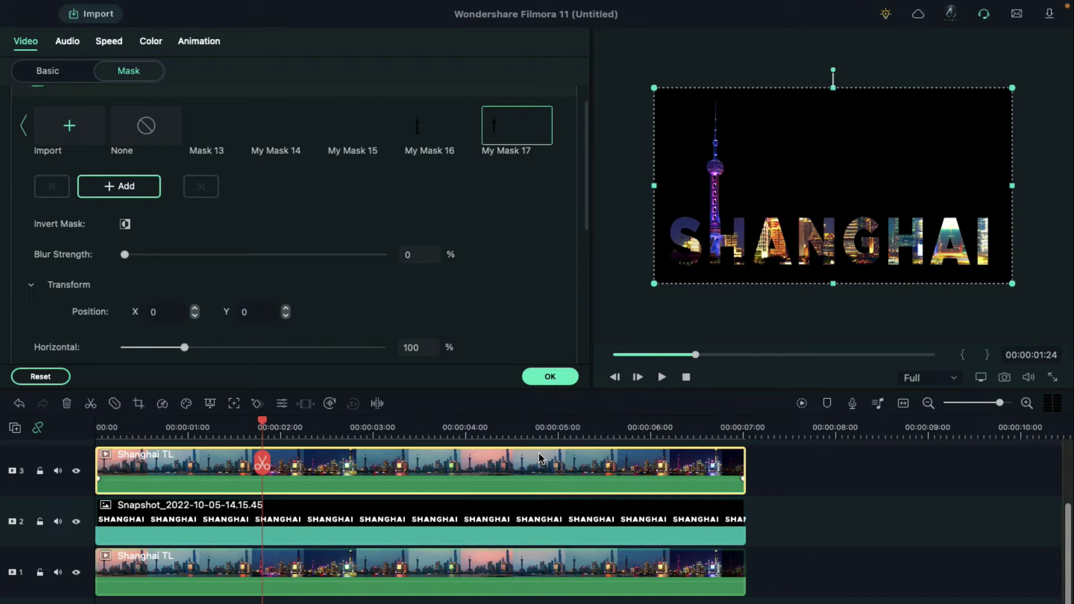
left_click(801, 405)
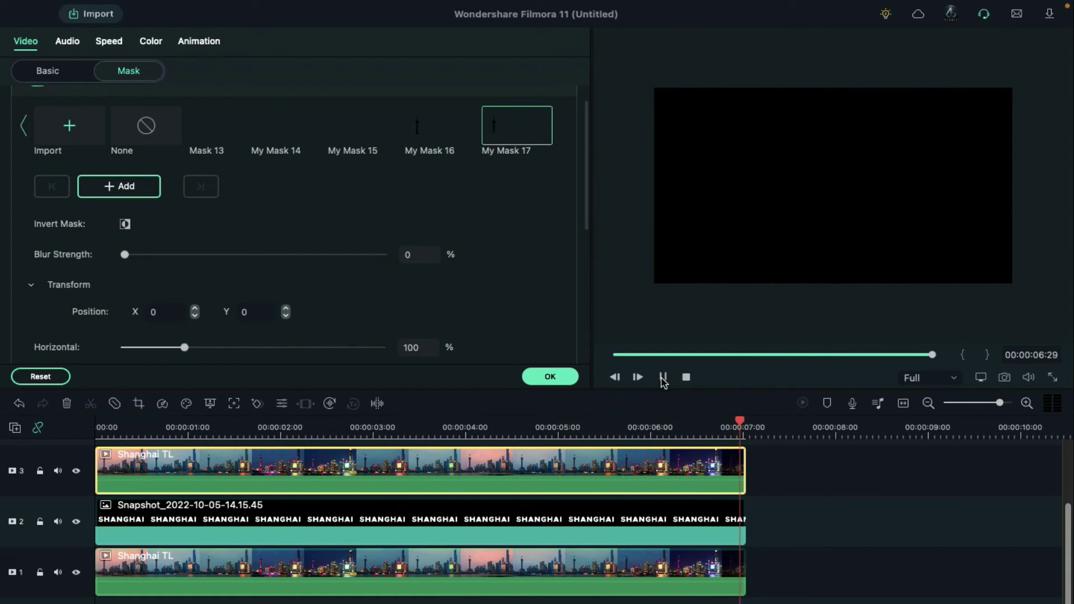
Step: Add a Black sample color clip on a new track 4
left_click(550, 376)
left_click(72, 126)
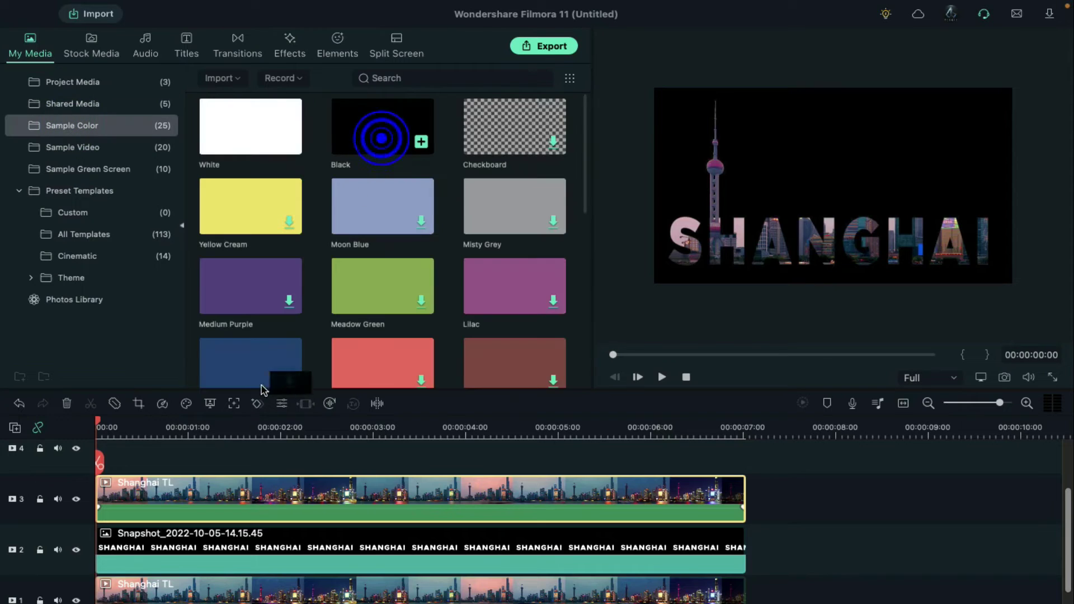
left_click_drag(381, 126, 116, 515)
left_click(556, 534)
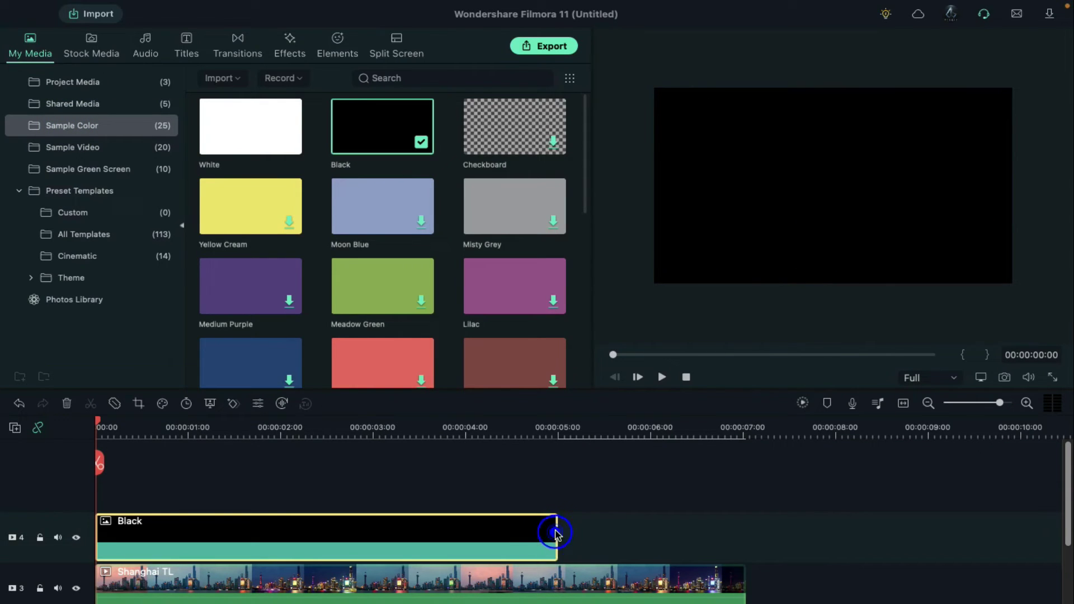
left_click_drag(554, 534, 743, 534)
scroll(510, 537, "down", 3)
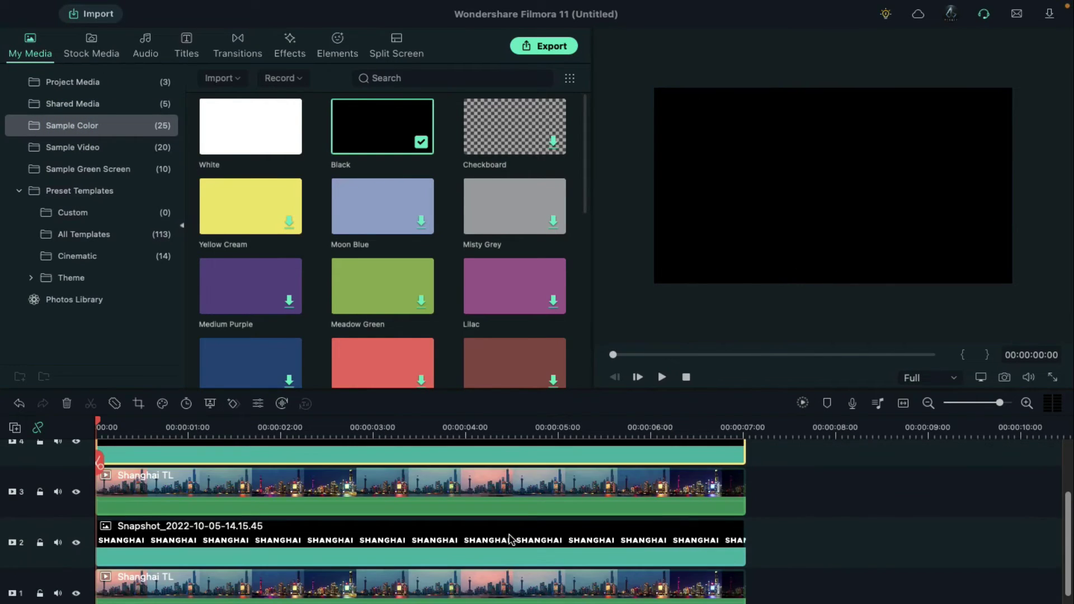
scroll(527, 595, "up", 2)
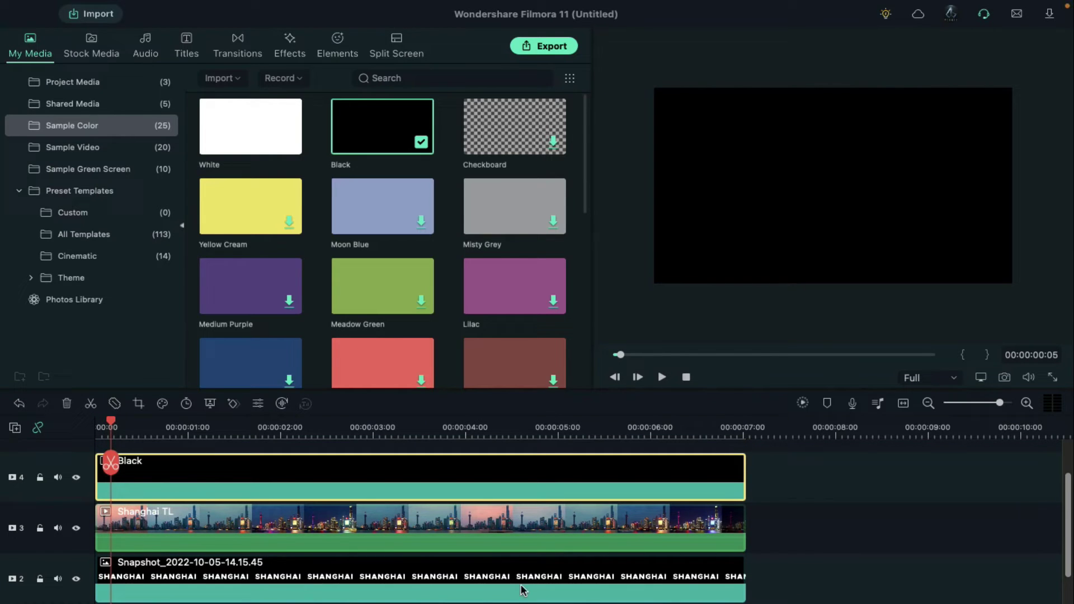
Step: Step the Black clip's Position X to reveal the letters, then render preview
double_click(160, 482)
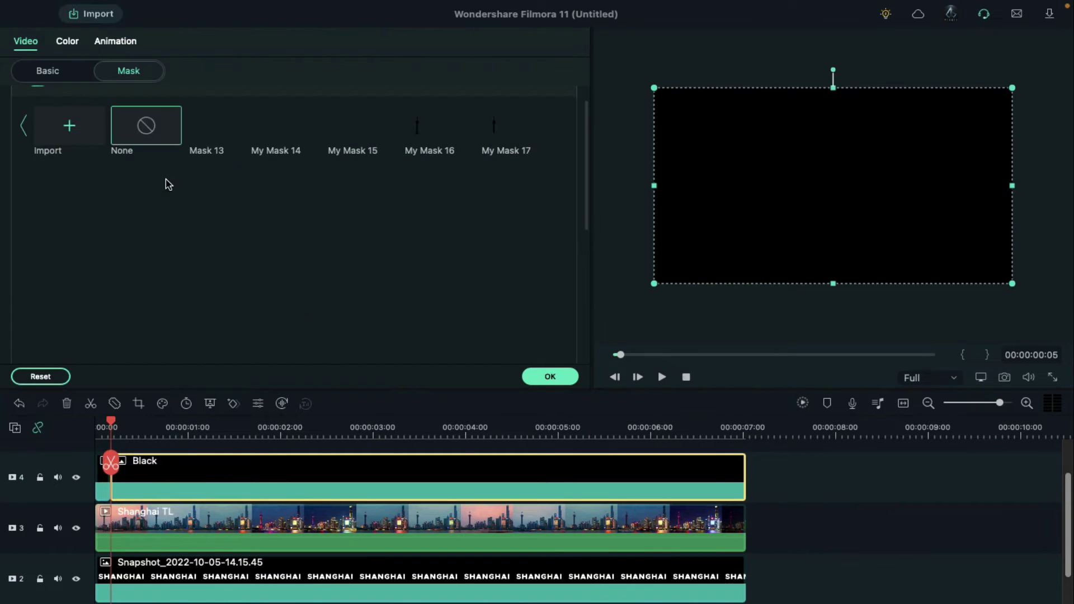
left_click(49, 73)
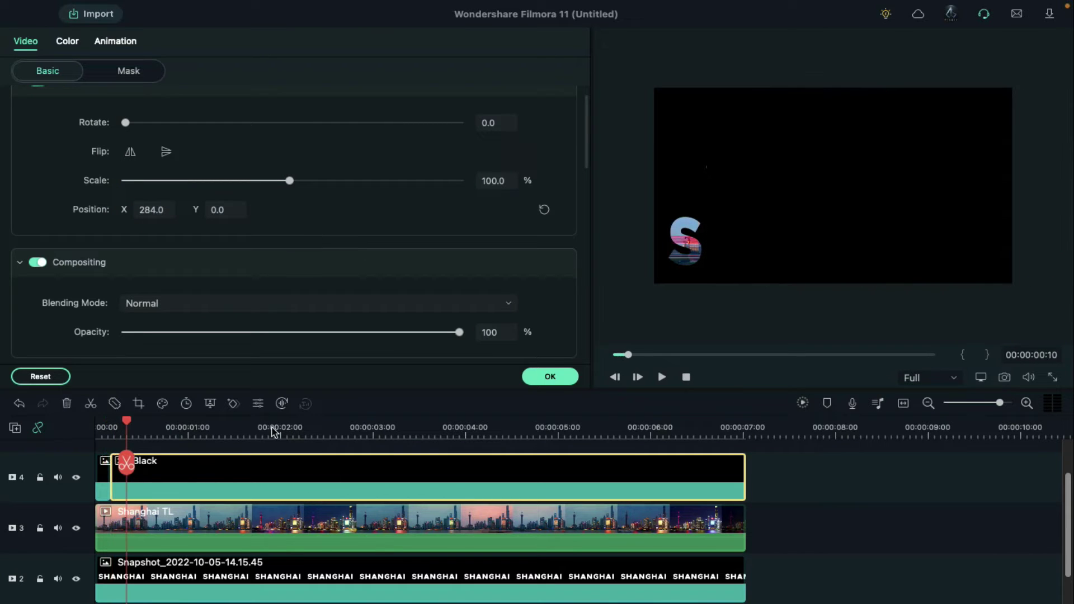
key("Right")
key("Right")
left_click(496, 468)
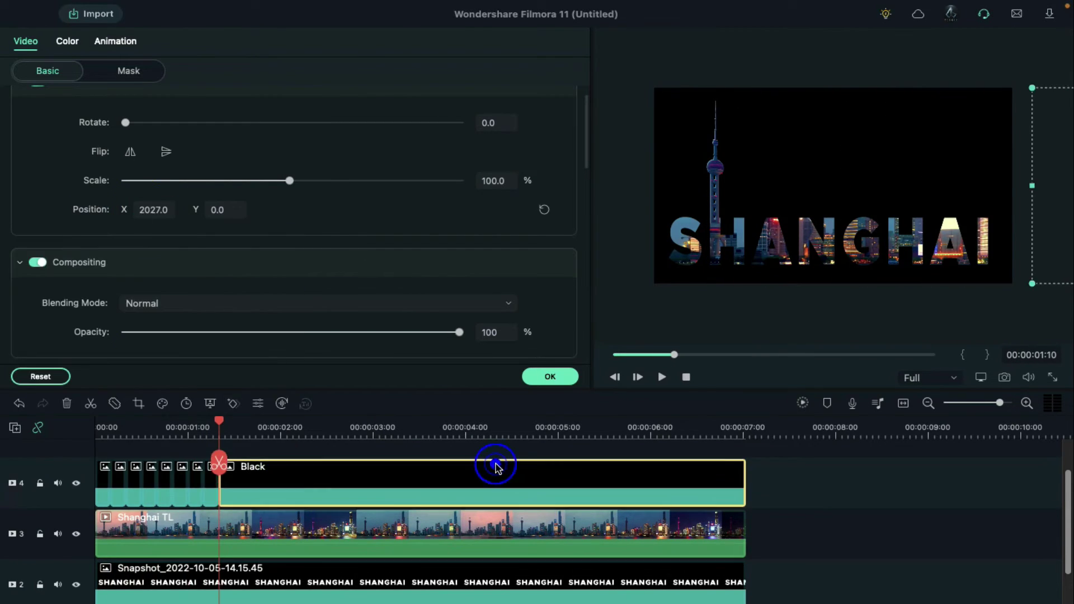
left_click(802, 403)
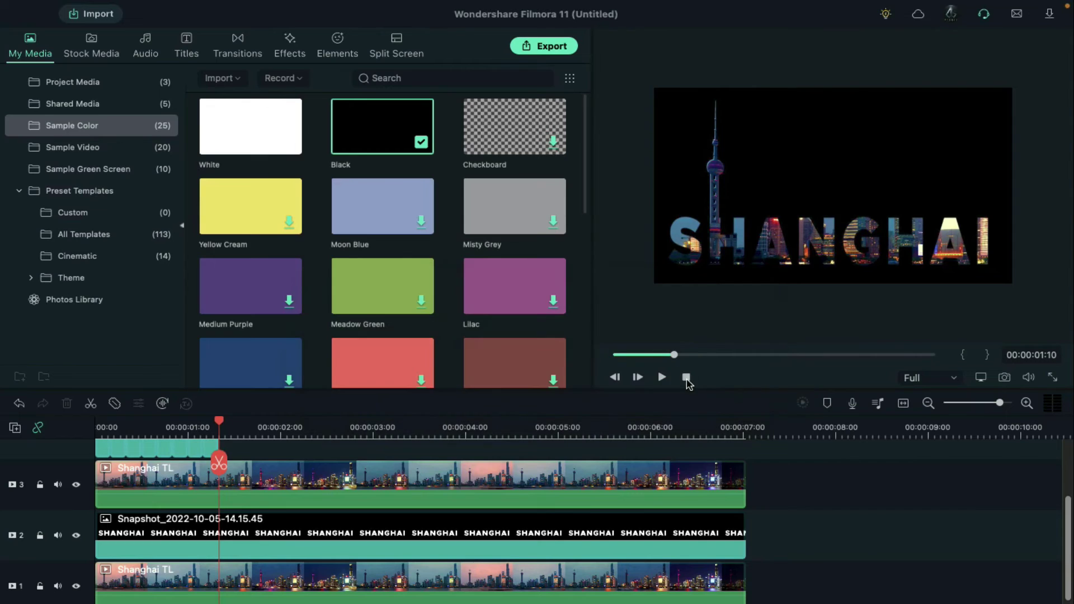
Step: Stop playback to return to the start of the timeline
left_click(686, 377)
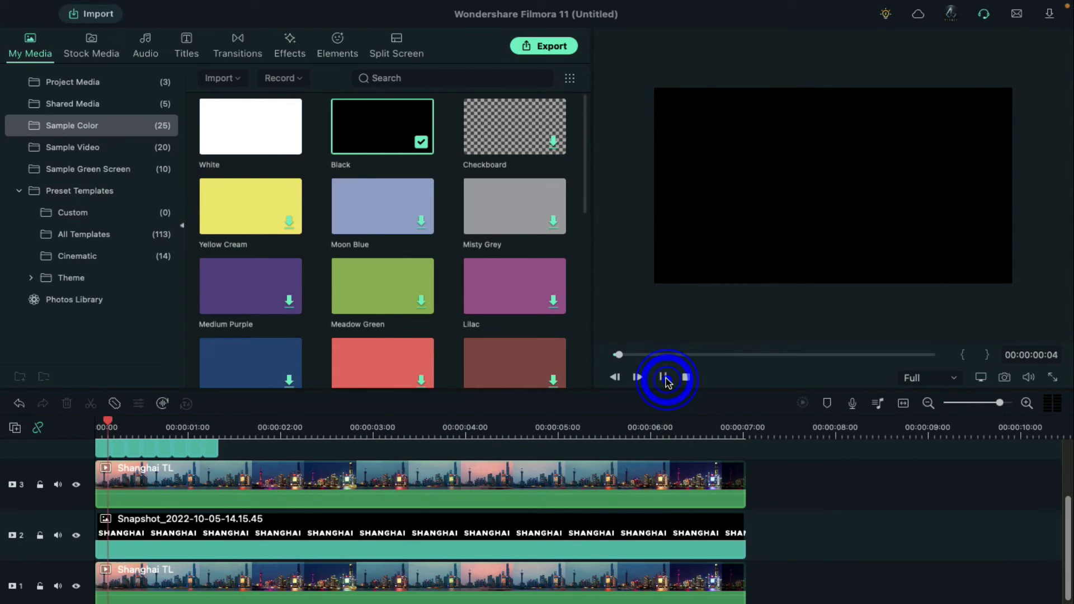